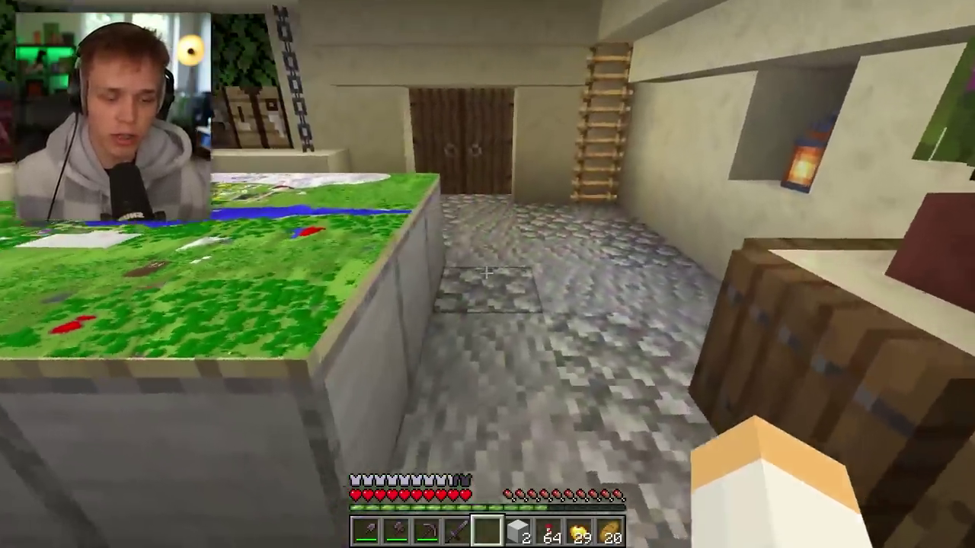
key(w)
right_click(486, 273)
right_click(486, 273)
key(Escape)
key(w)
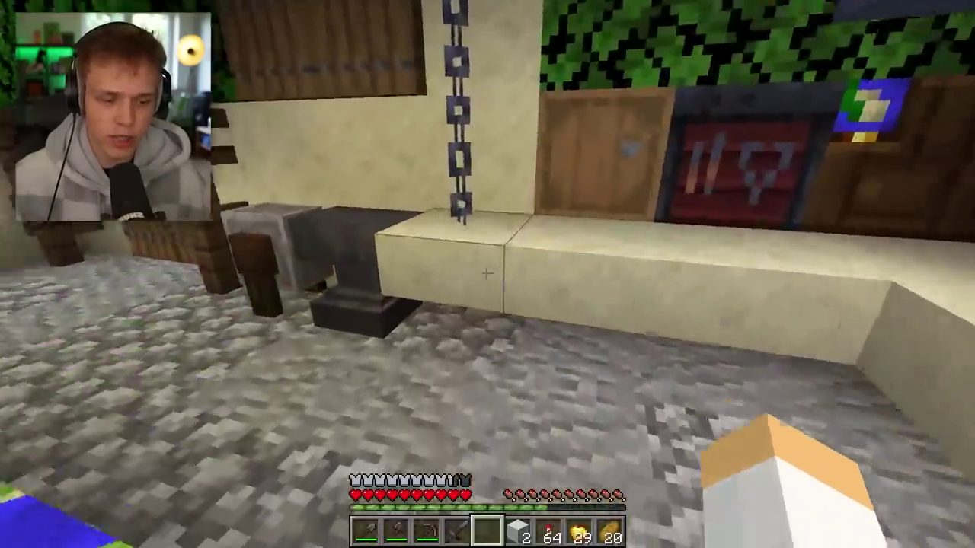
key(w)
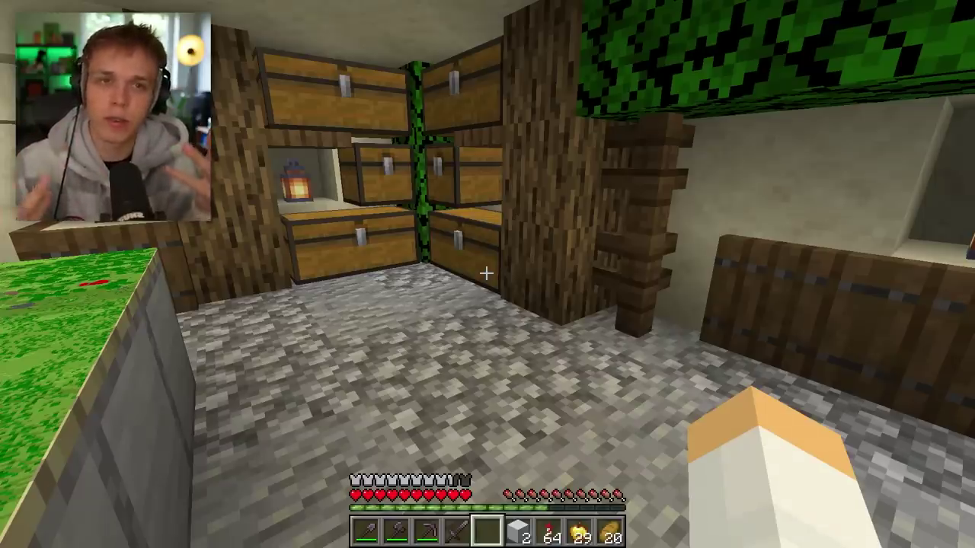
key(w)
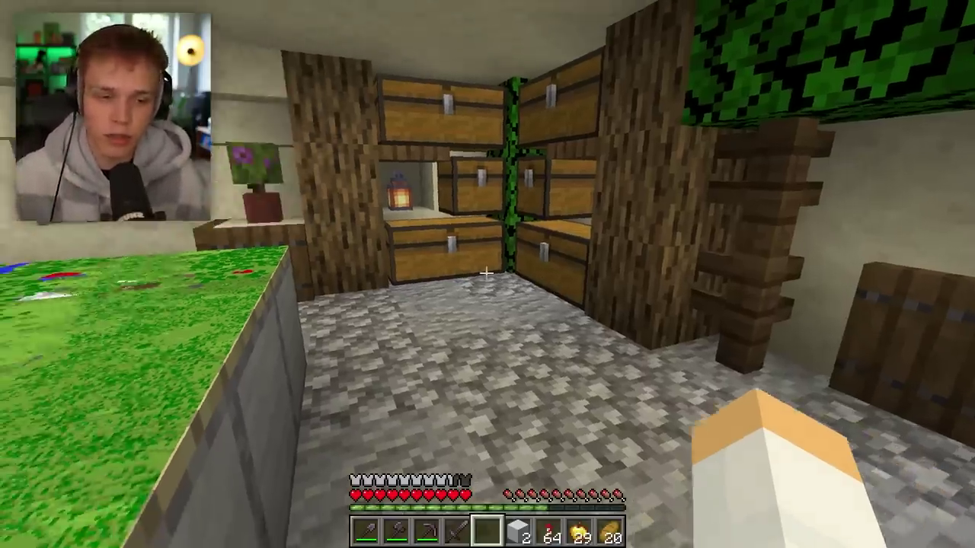
key(w)
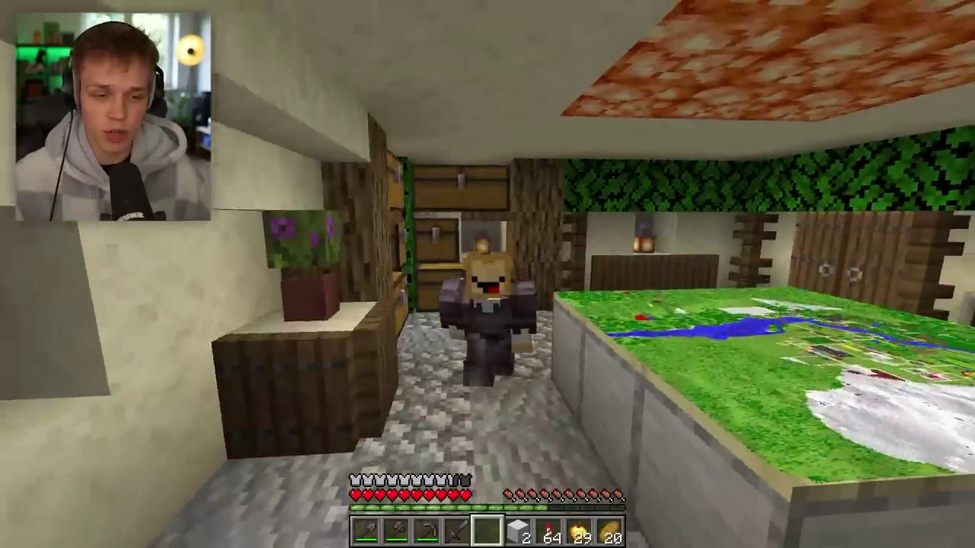
key(w)
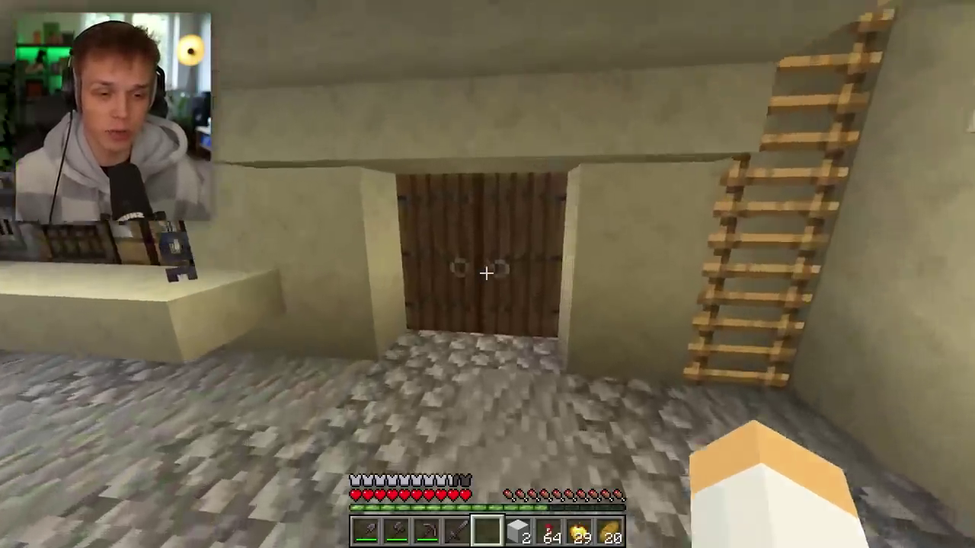
right_click(488, 274)
key(w)
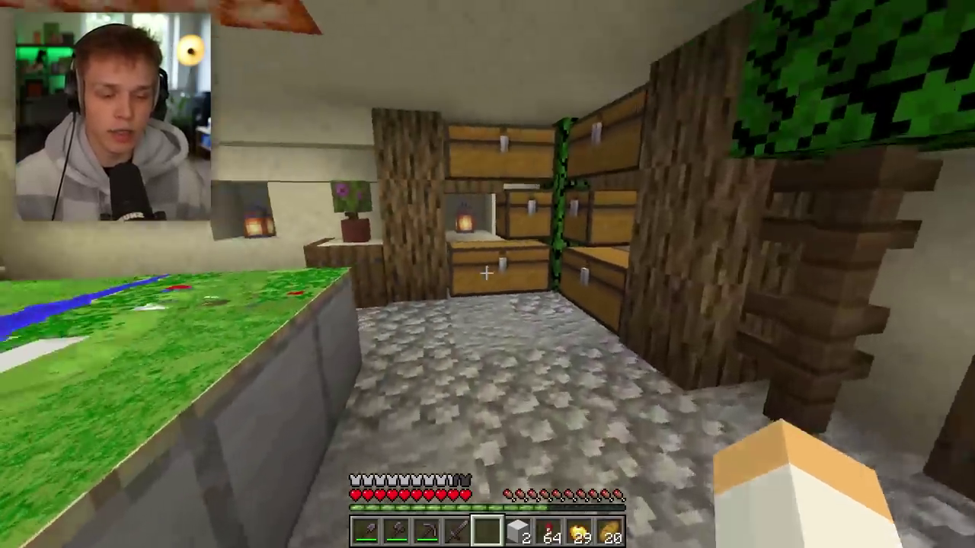
key(w)
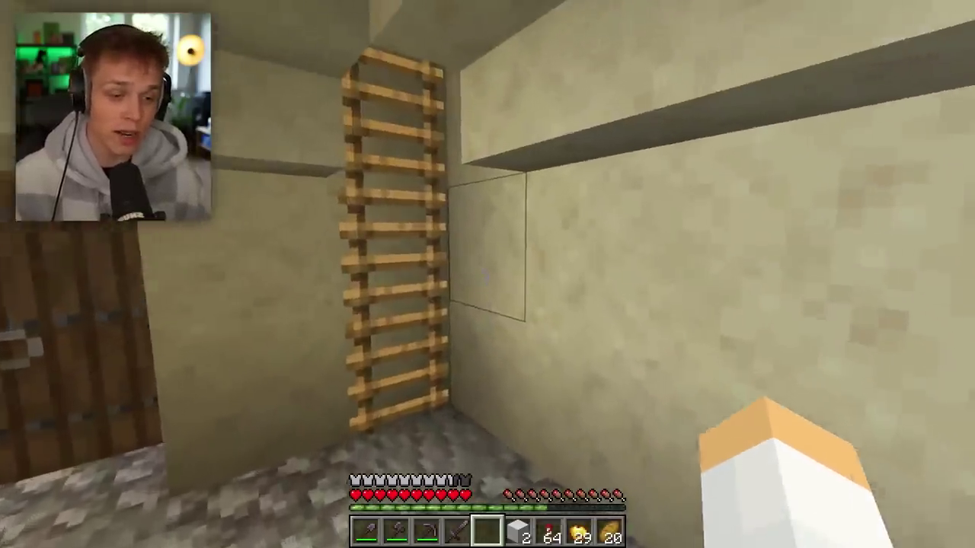
key(w)
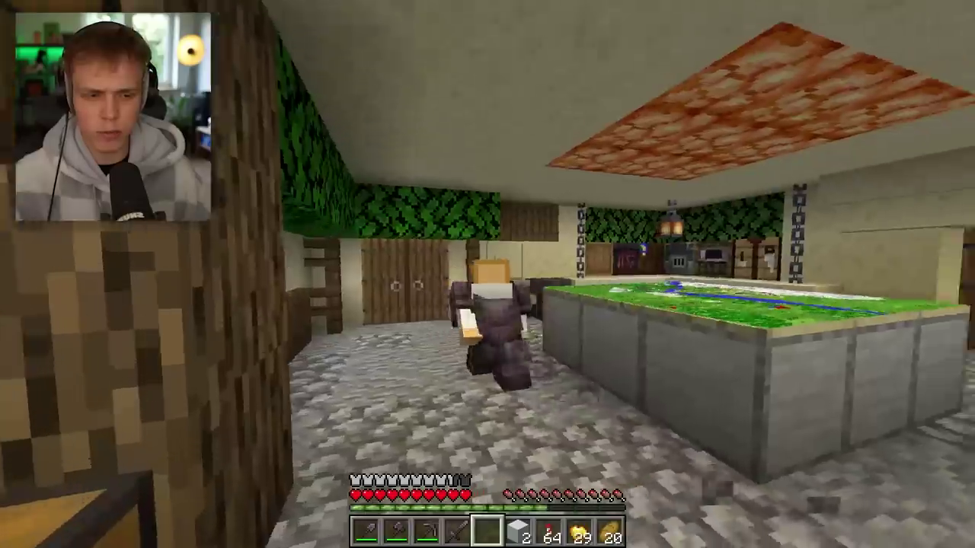
key(w)
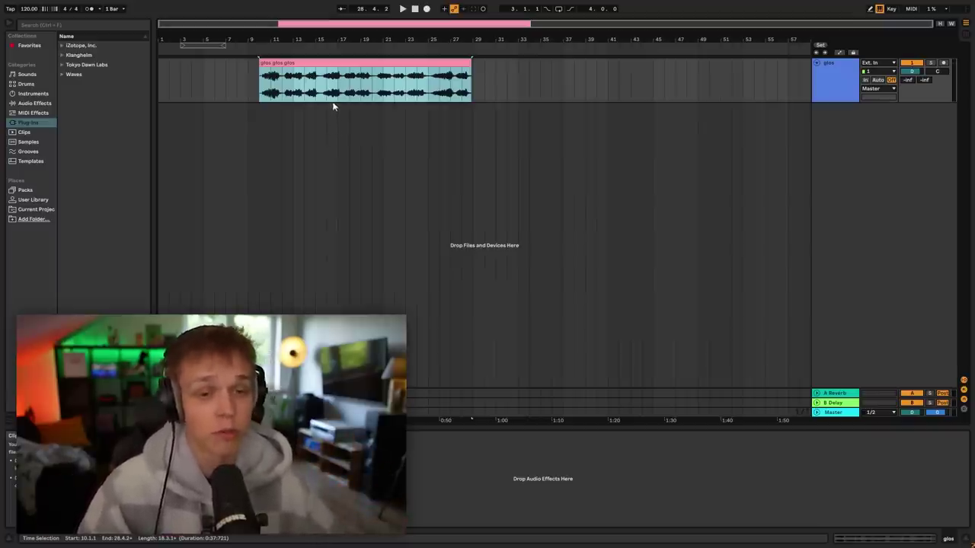
- Play the vocal clip on the glos track from its start at bar 10 through to its end
click(260, 119)
key(space)
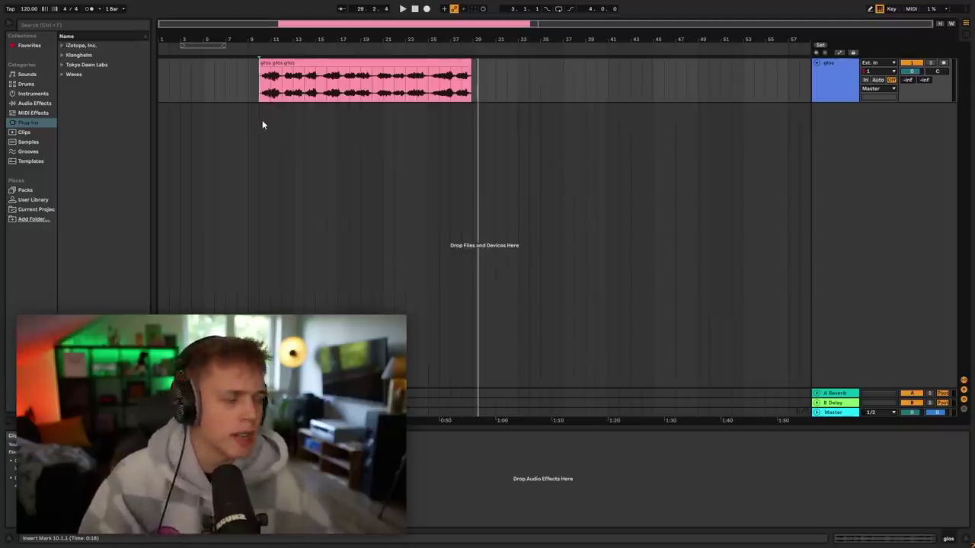
key(space)
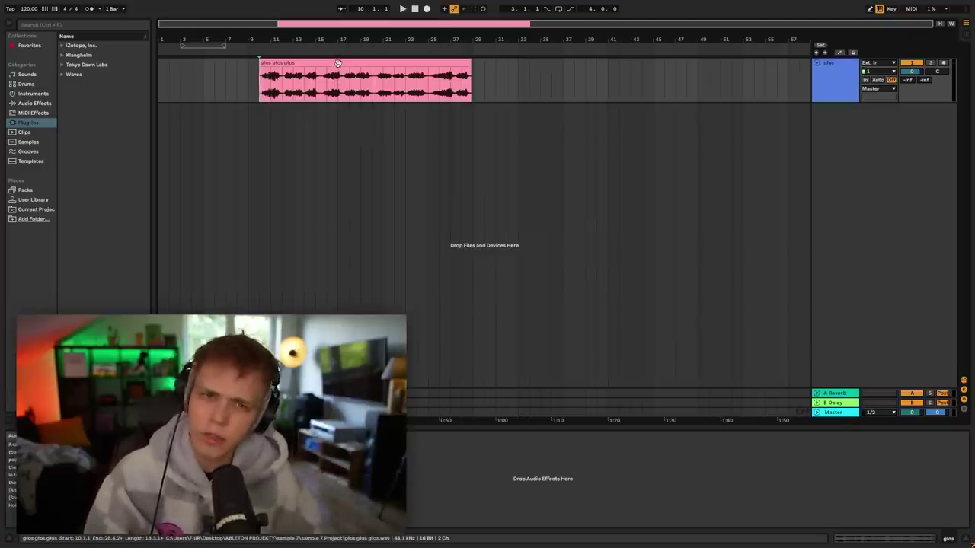
- Reverse the vocal clip on the glos track and move it to the start of the timeline at bar 1
click(263, 85)
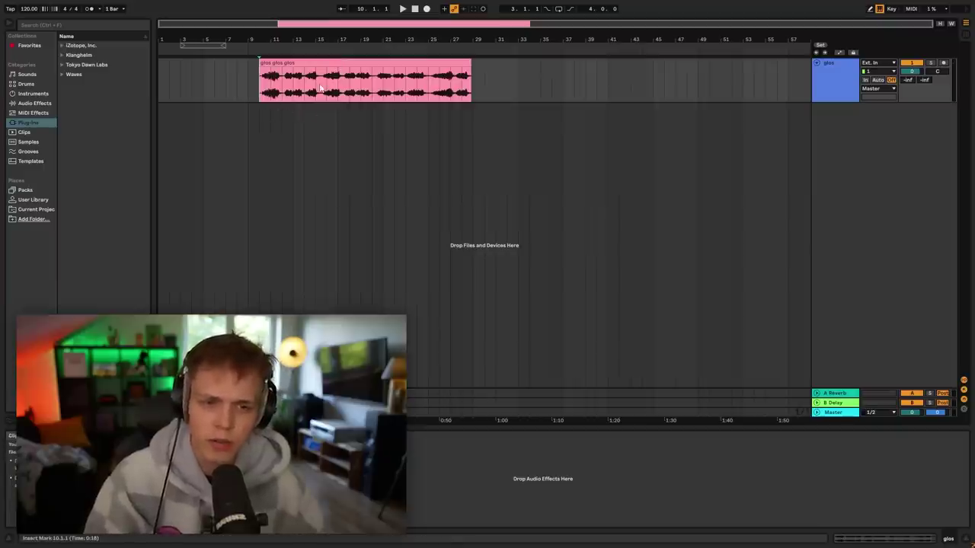
click(363, 76)
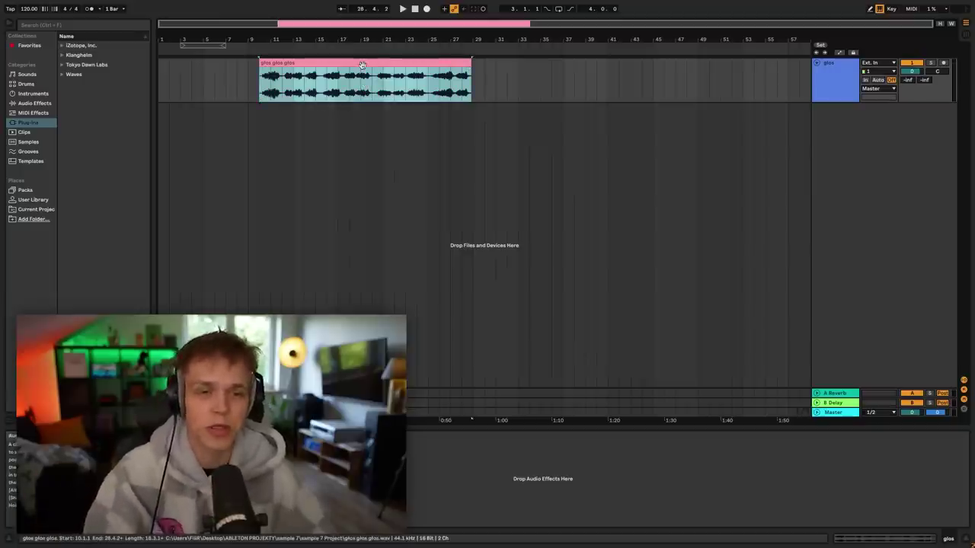
right_click(362, 68)
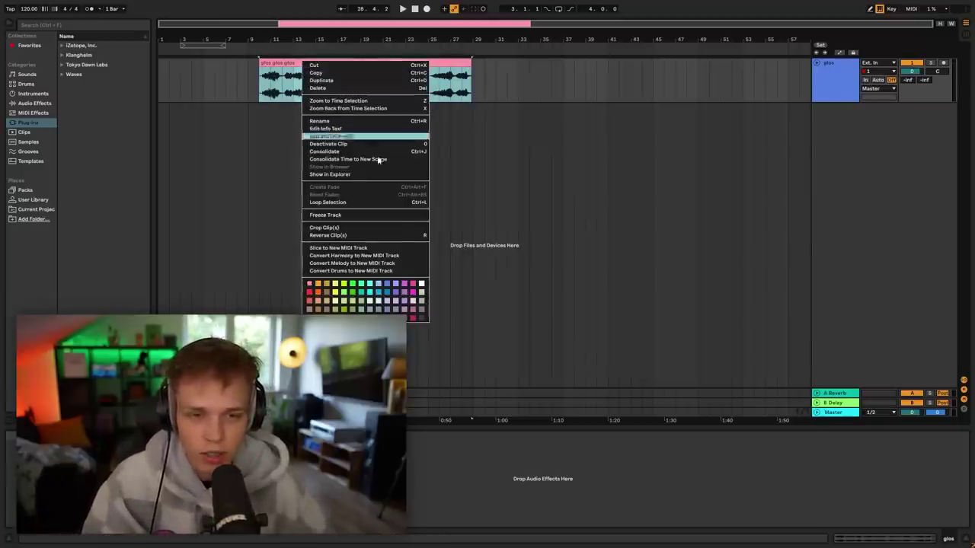
click(344, 236)
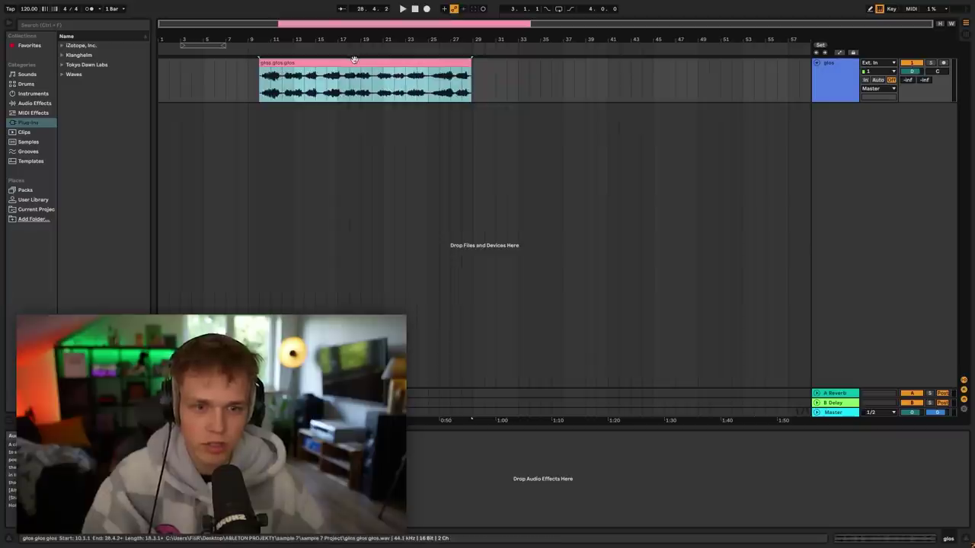
click(263, 145)
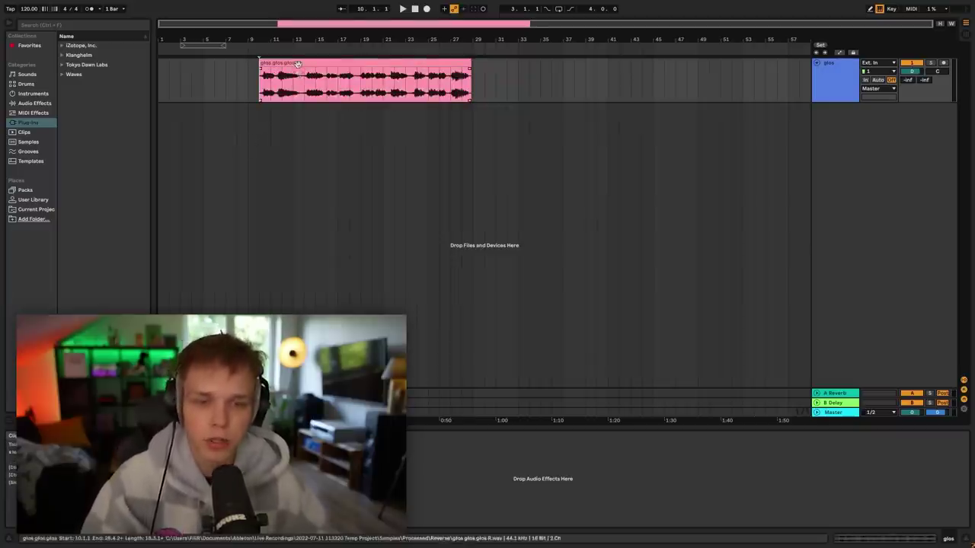
drag(298, 64, 198, 64)
- Listen through the reversed vocal clip in sections, including the passages starting at bars 5 and 10
click(161, 130)
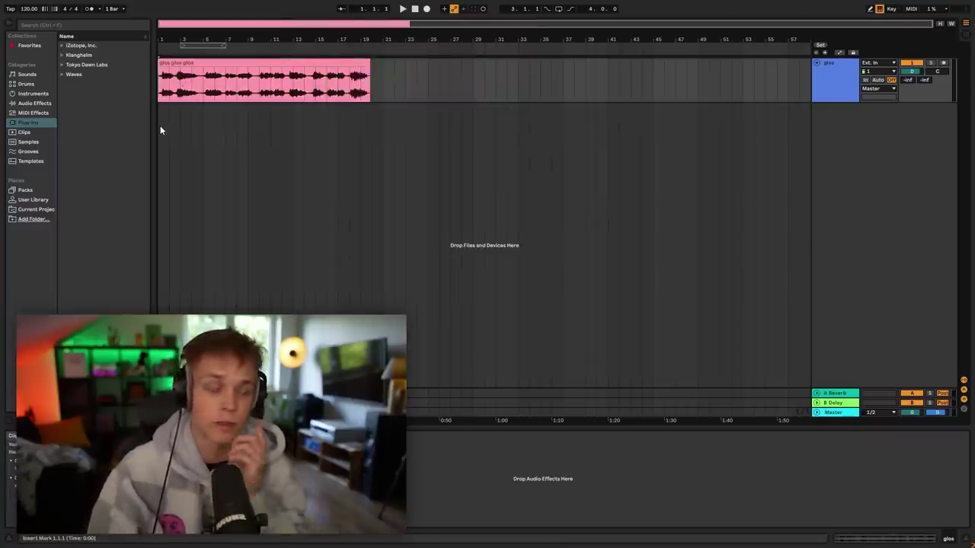
key(space)
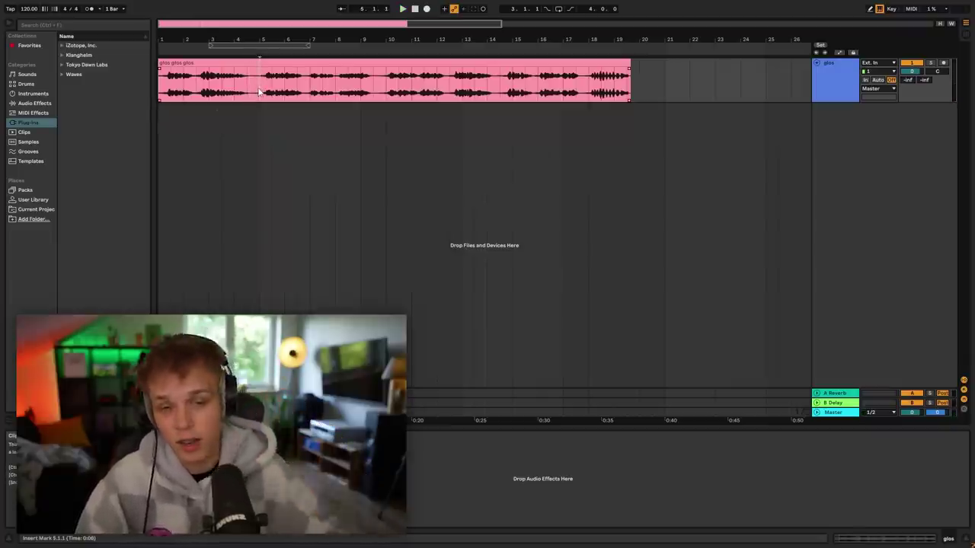
scroll(260, 93, up, 3)
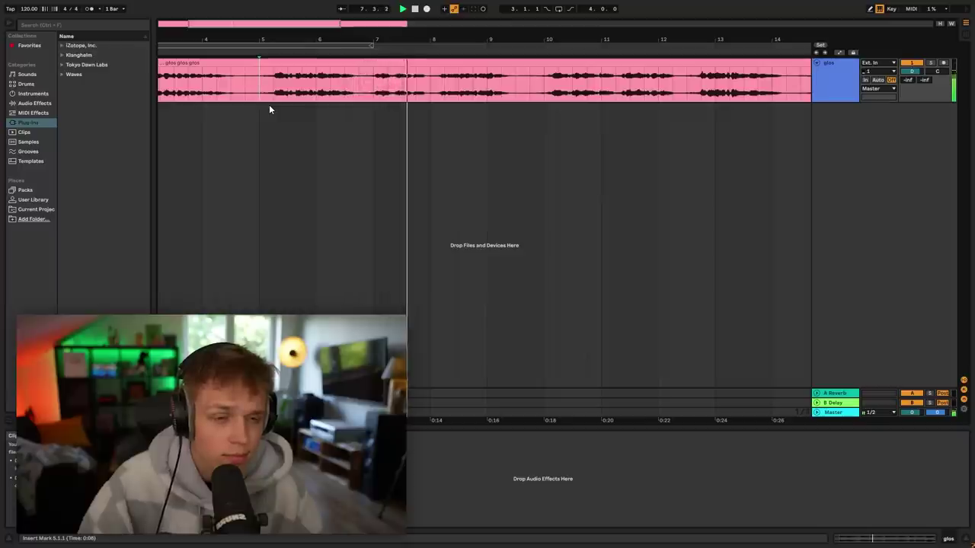
scroll(458, 108, right, 2)
scroll(457, 107, right, 2)
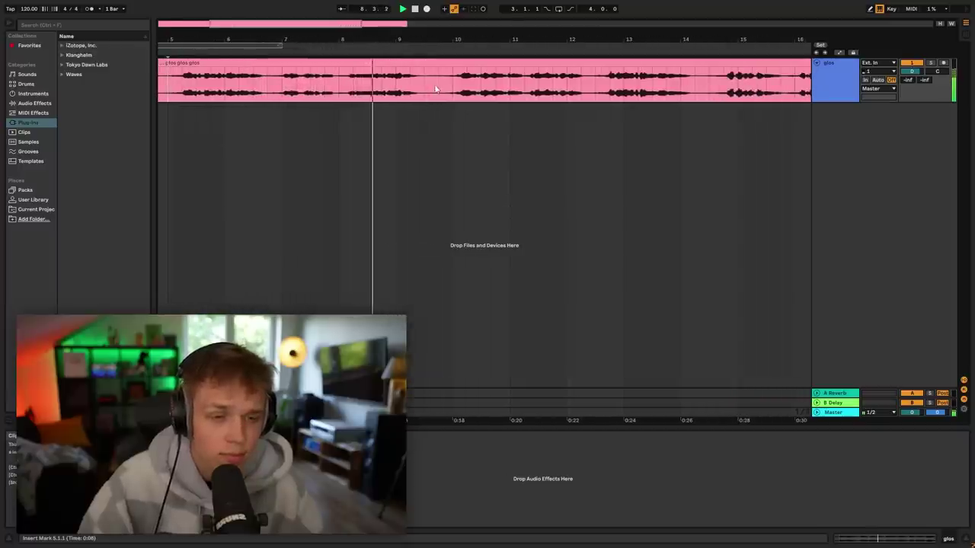
key(space)
click(449, 78)
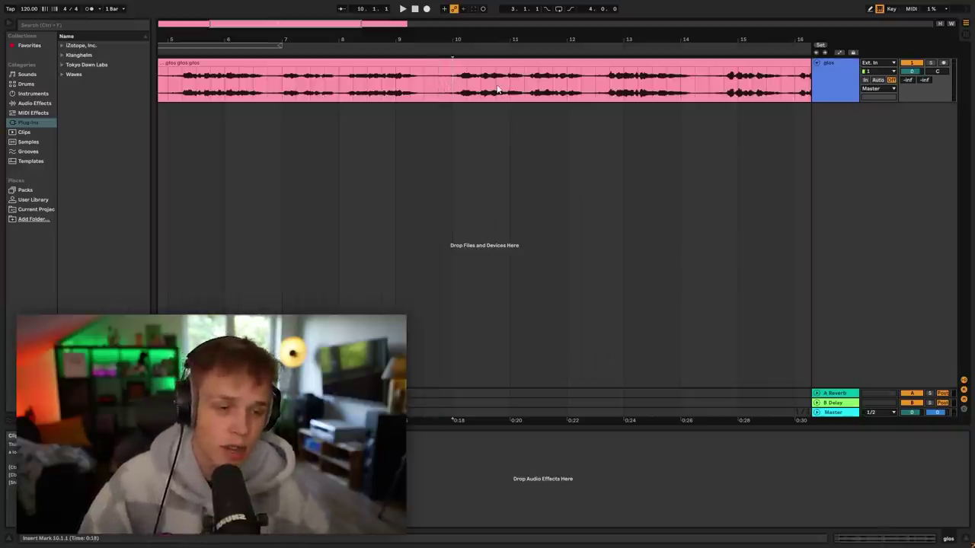
key(space)
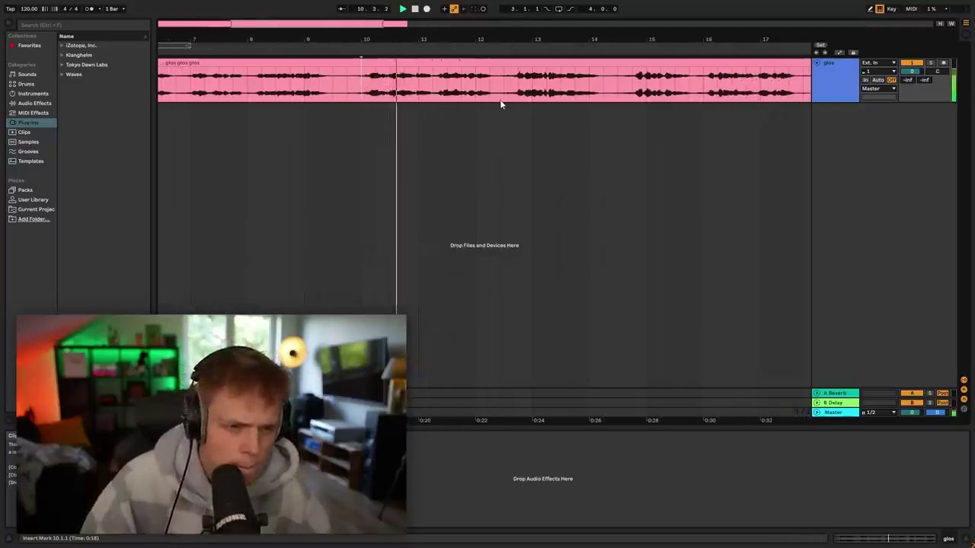